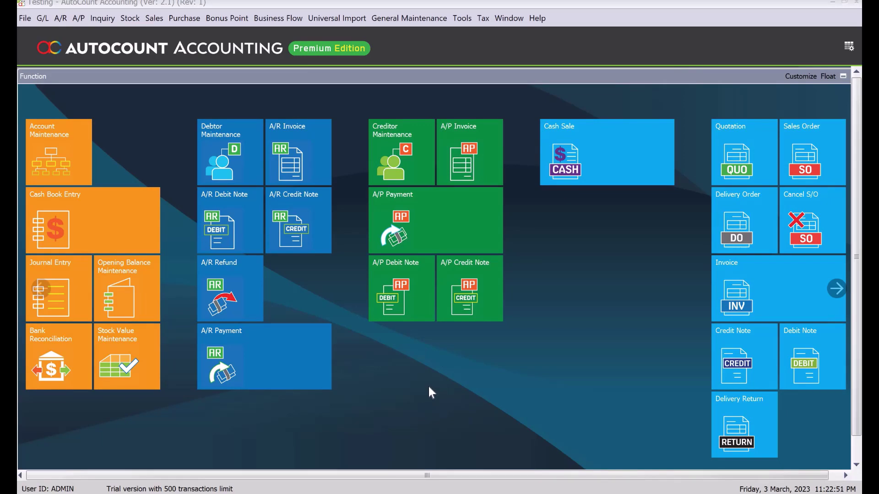
Start a new journal entry with the description 'Bank Charges for the month'
click(56, 285)
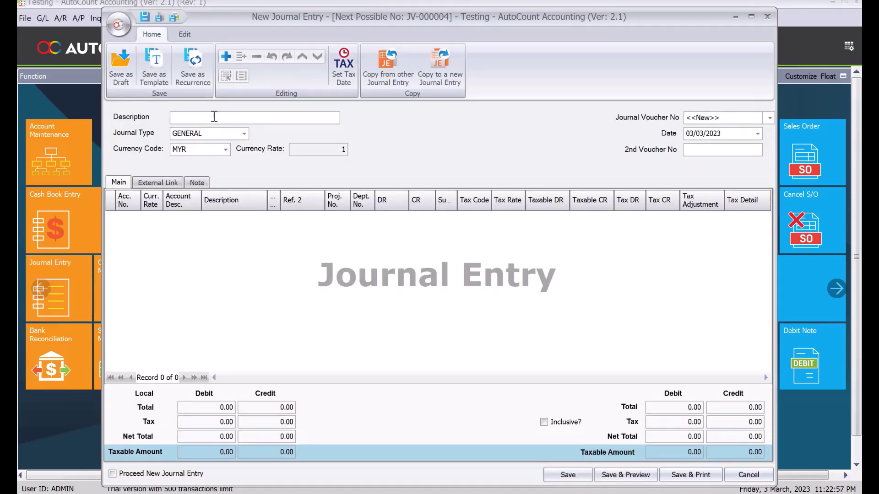
text(Bank Charges f)
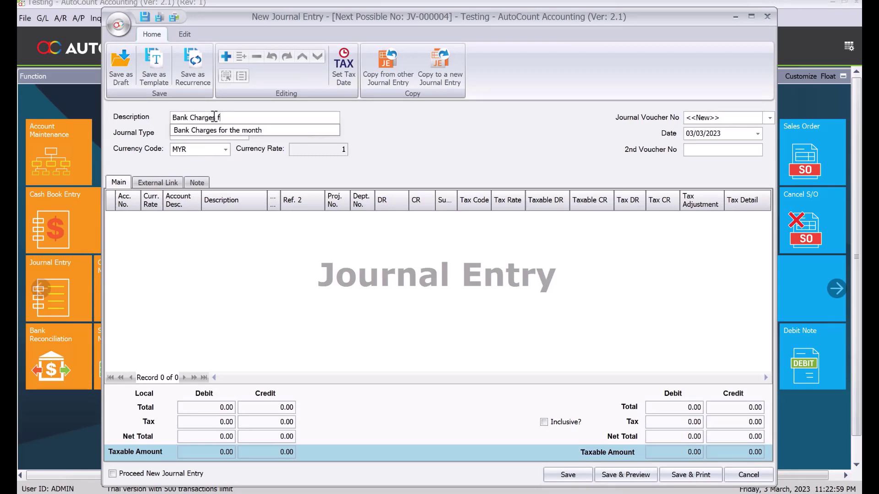
text(or the month)
key(Tab)
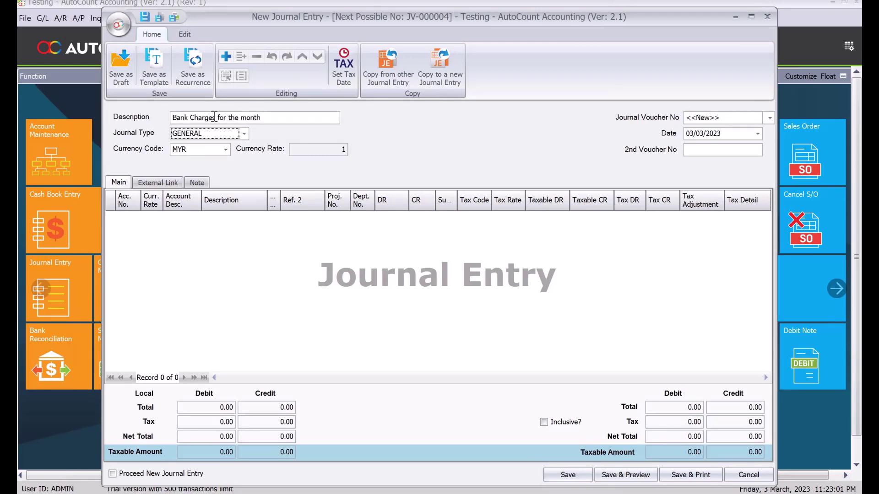
Change the journal entry date to 31/03/2023
click(658, 134)
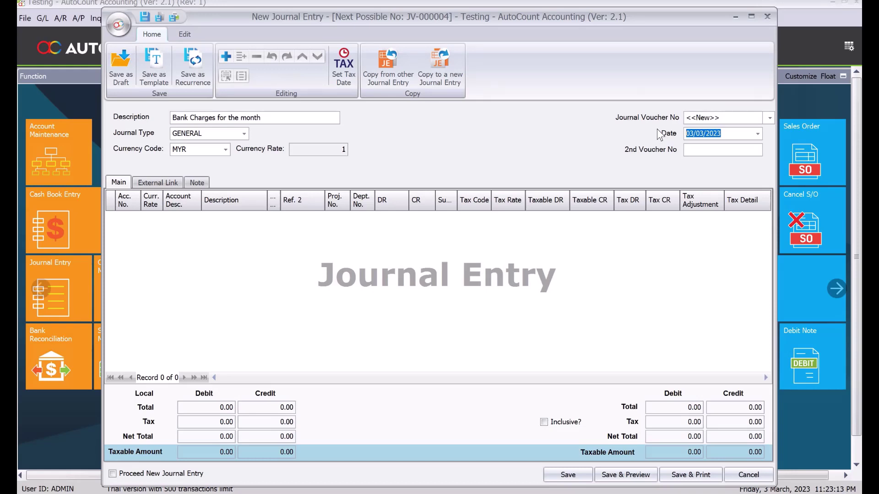
text(3103)
key(Tab)
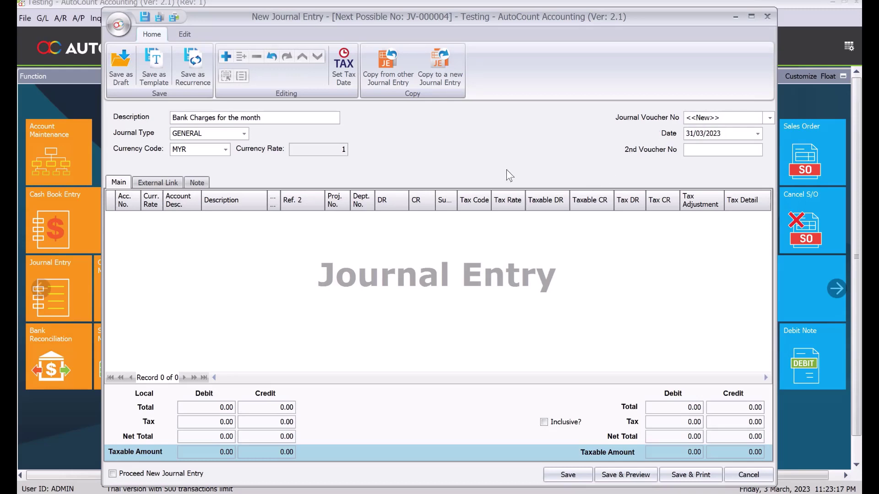
Add a first journal line debiting 15.00 to the BANK CHARGES account
click(226, 56)
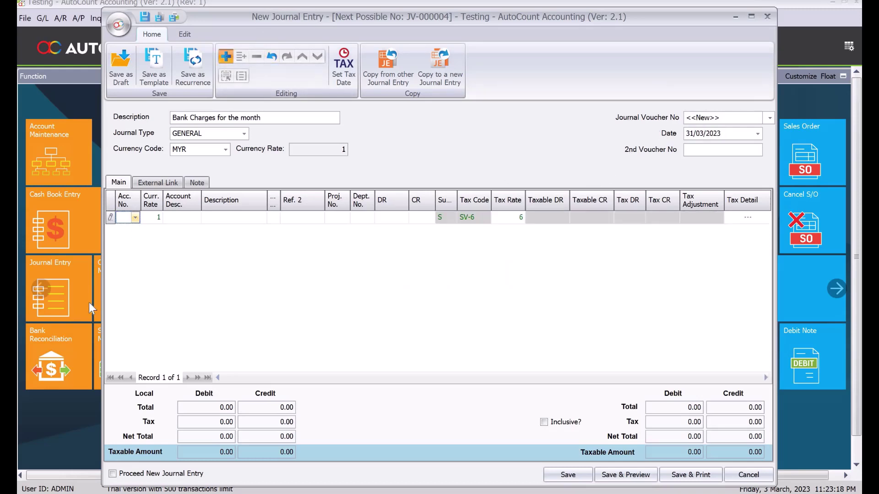
click(136, 218)
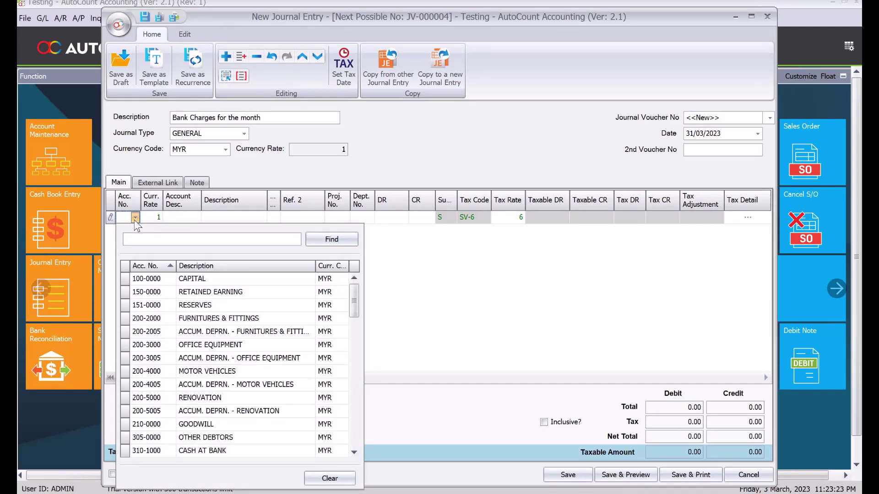
text(bank charg)
key(Return)
click(388, 218)
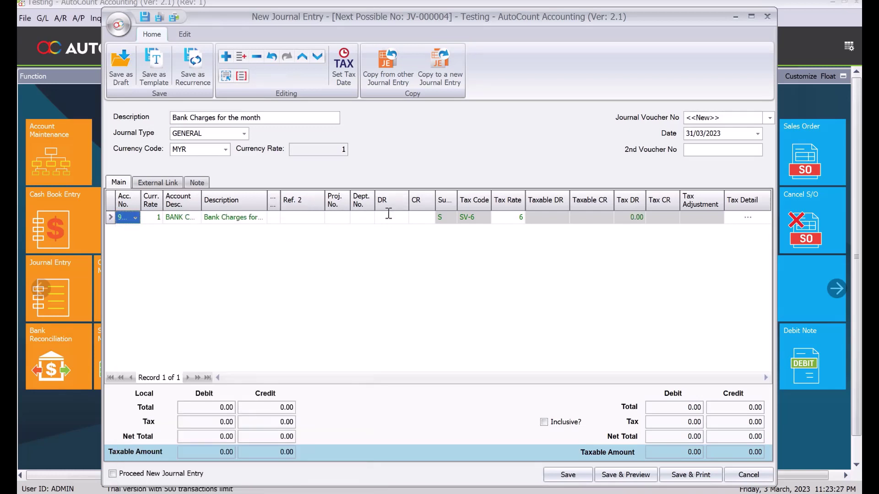
text(15)
key(Tab)
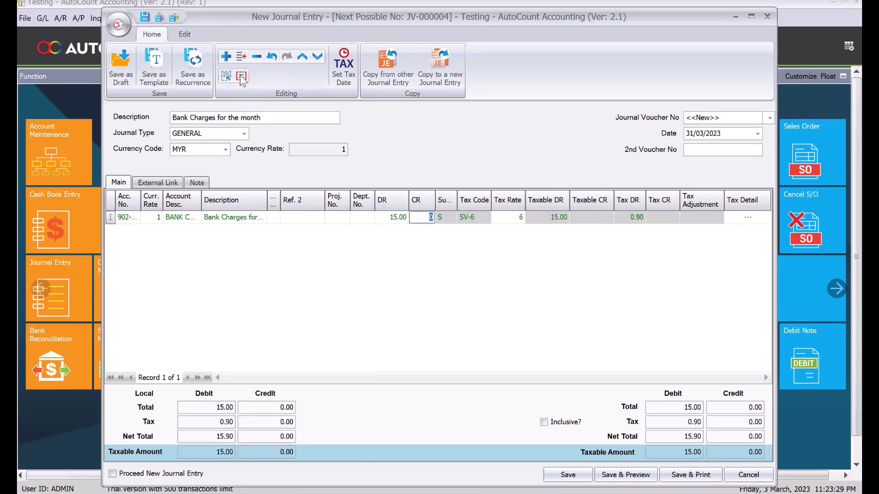
Add a second line crediting 15.00 to MAYBANK and save the journal entry
click(225, 56)
click(127, 234)
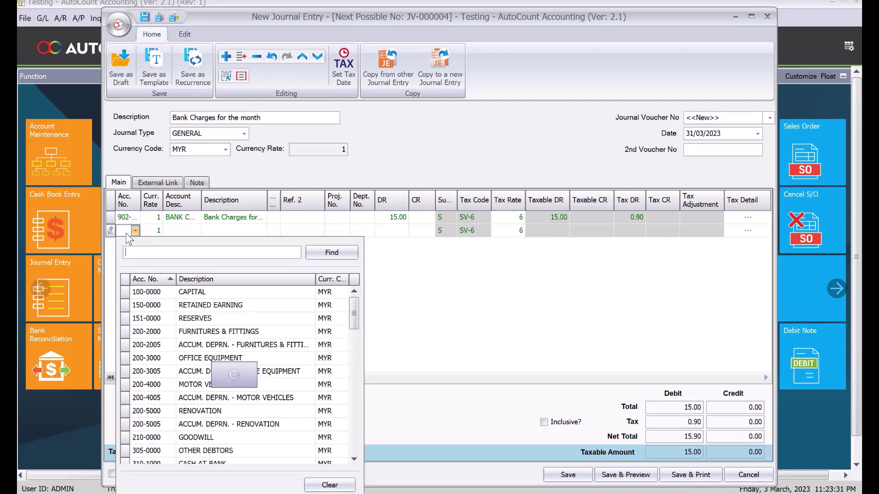
text(mayb)
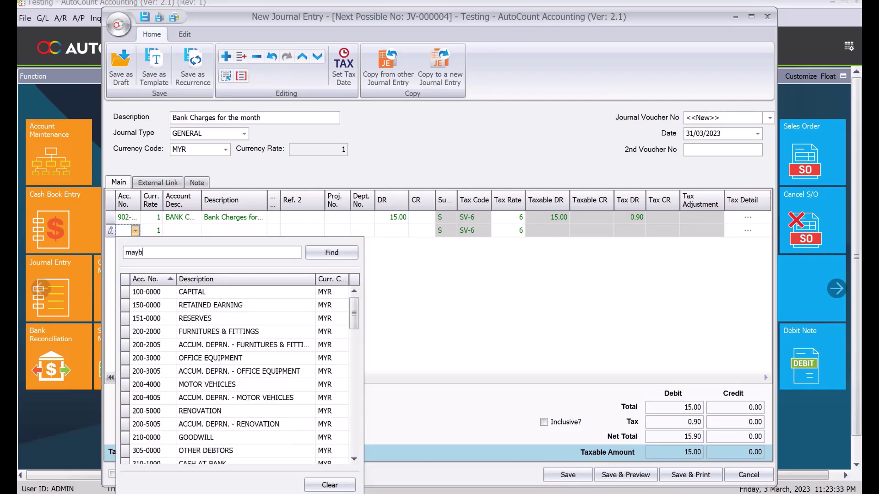
click(218, 294)
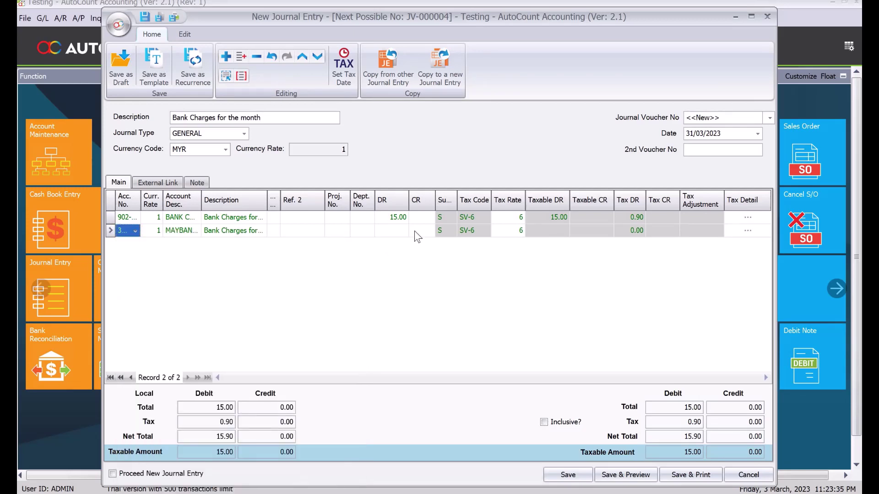
click(414, 231)
text(15)
click(570, 478)
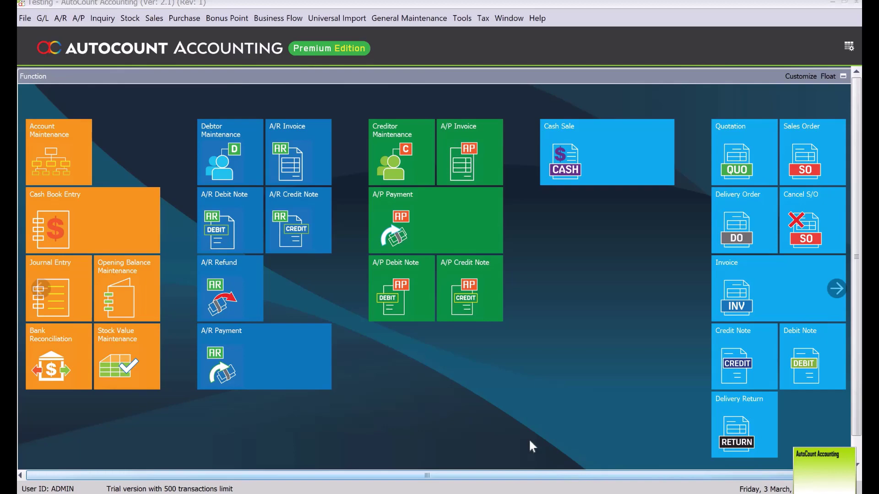
Open the saved journal entry list and view entry JV-000004
click(78, 302)
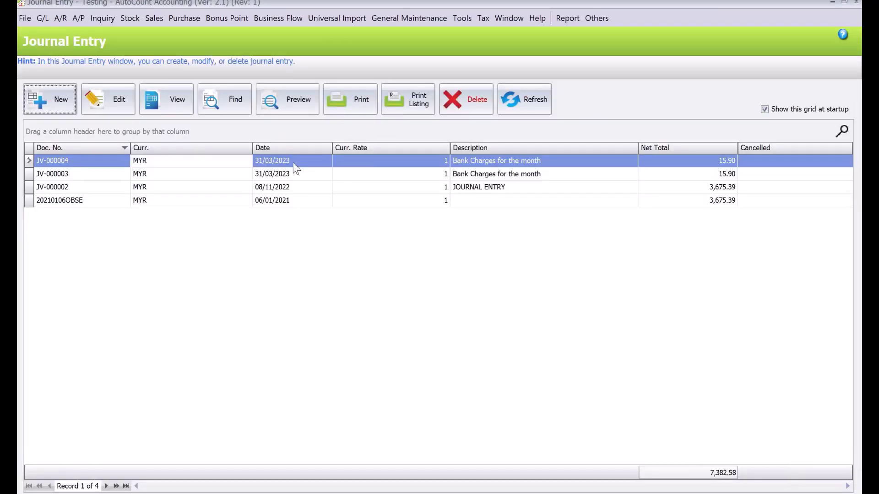
double_click(295, 168)
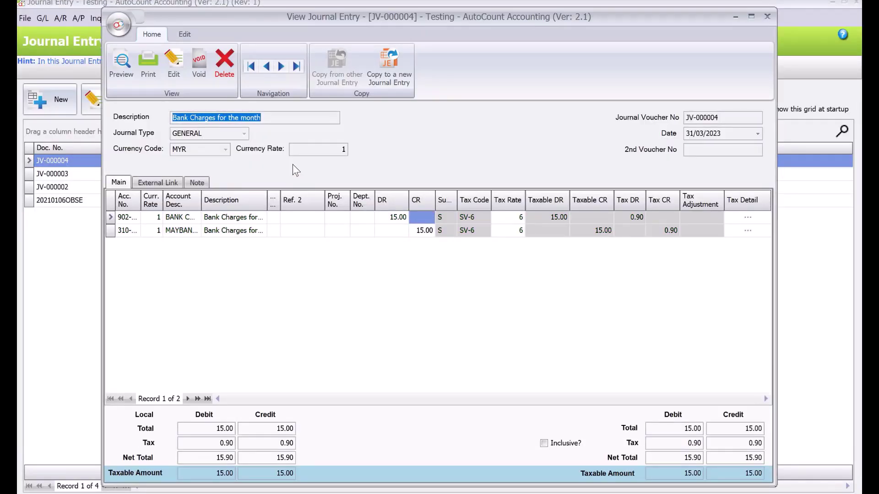
Copy JV-000004 into a new journal entry with tax code SR-0 on both lines
click(395, 68)
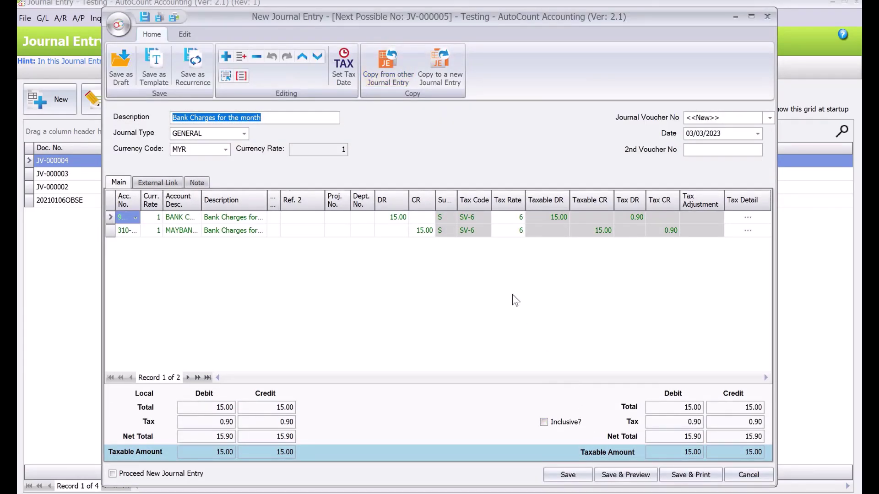
click(475, 220)
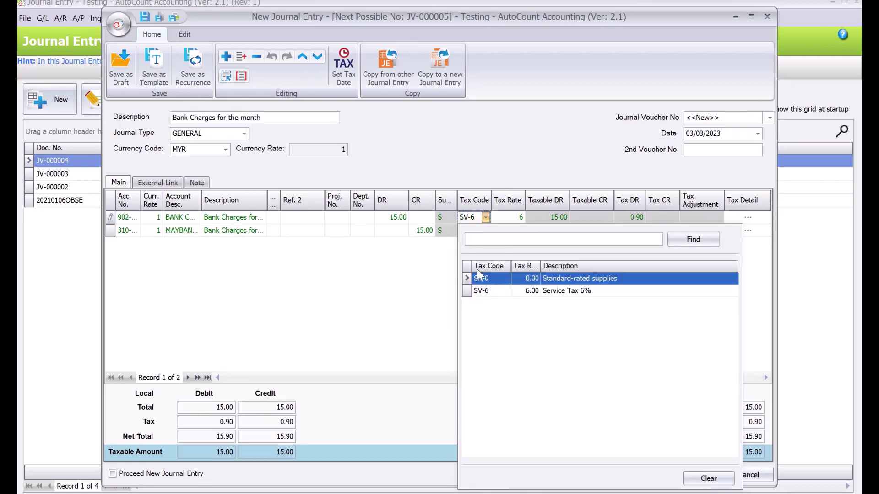
click(486, 278)
click(468, 231)
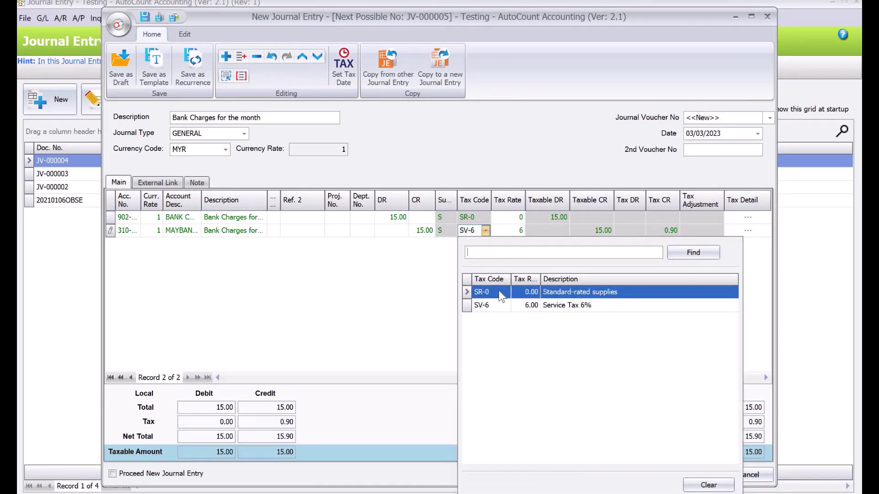
click(499, 290)
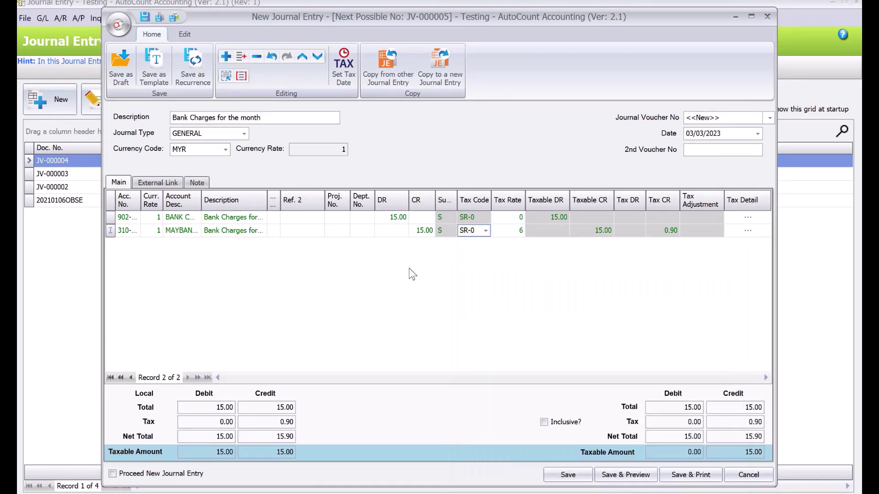
Save the copied journal entry, confirming the prompt, and close its view
click(573, 475)
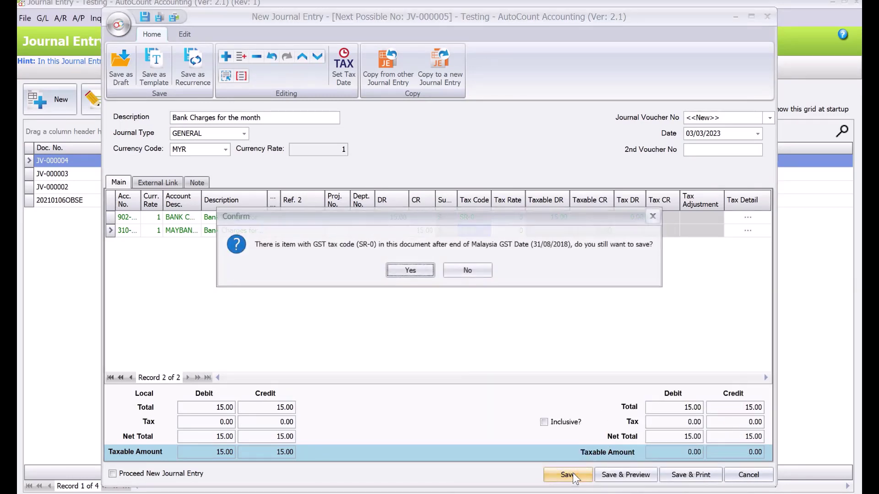
click(422, 277)
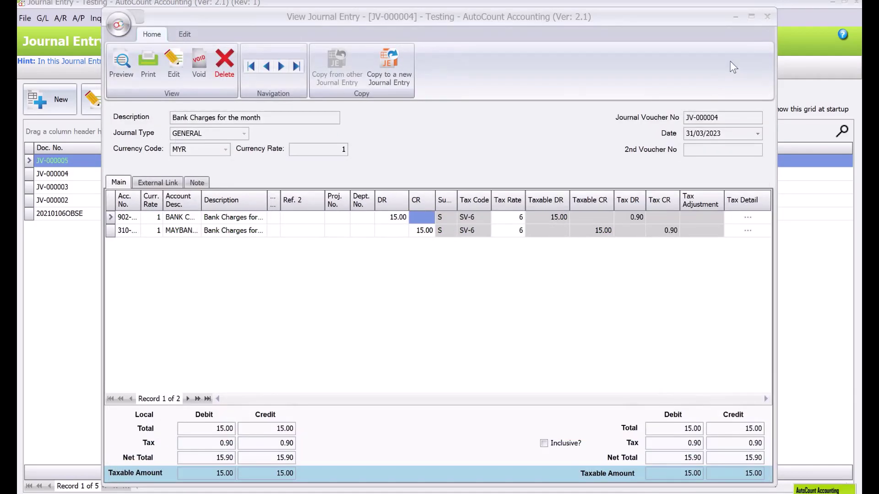
click(766, 17)
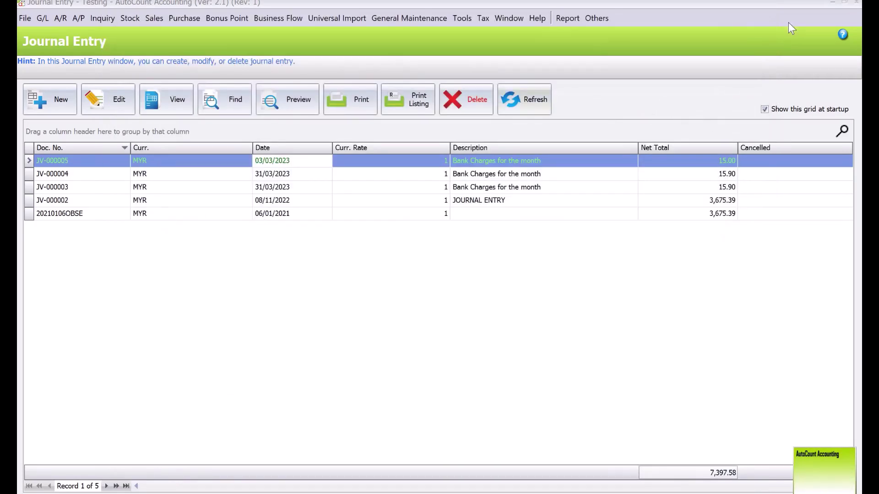
Close the journal entry list and create a new cash book payment voucher
click(857, 2)
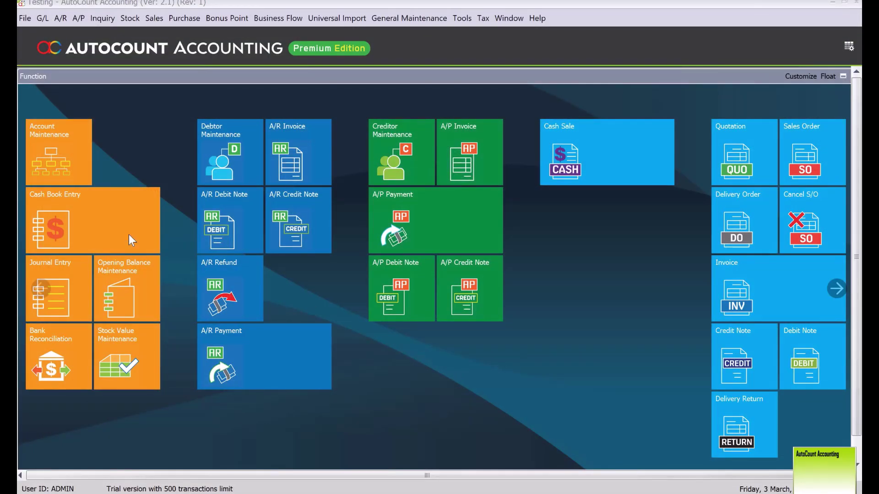
click(90, 223)
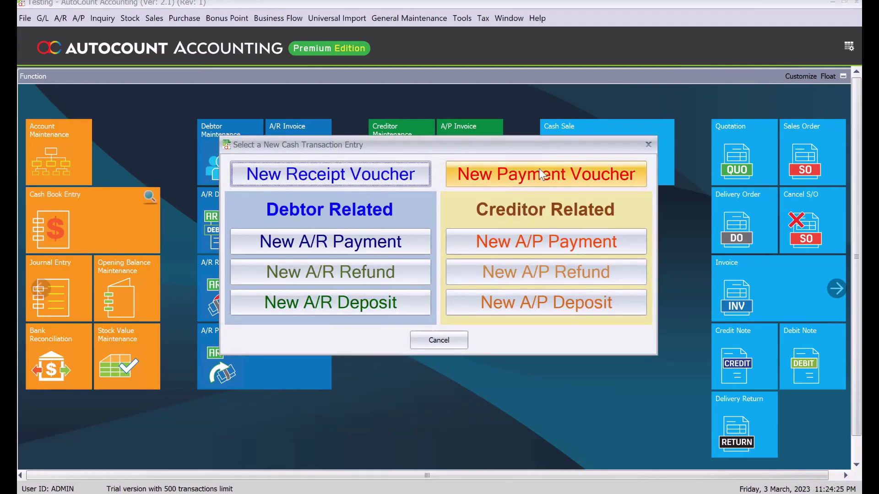
click(539, 168)
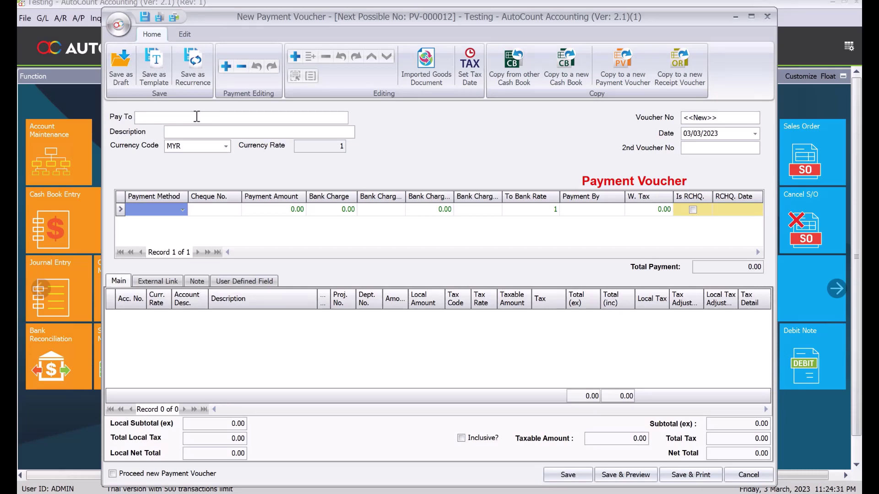
Set payee Maybank Berhad and description 'Bank Charges for the month', checking the 03/03/2023 date
text(Mayb)
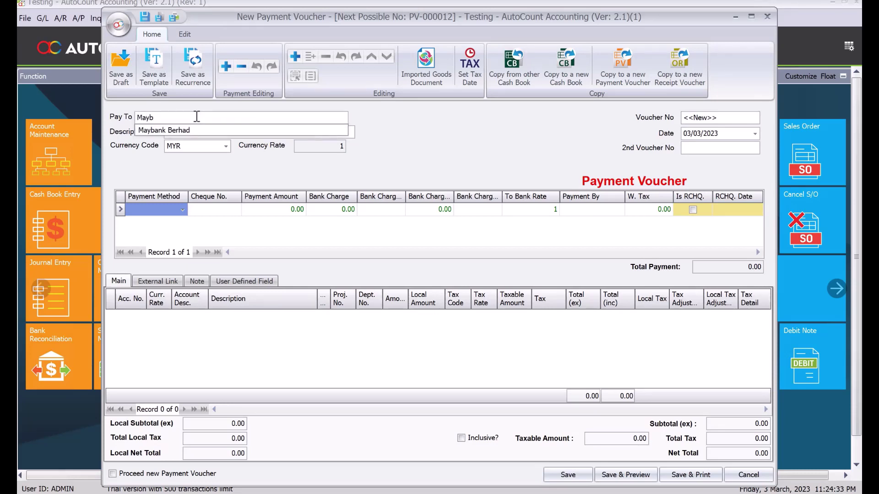
key(Down)
key(Return)
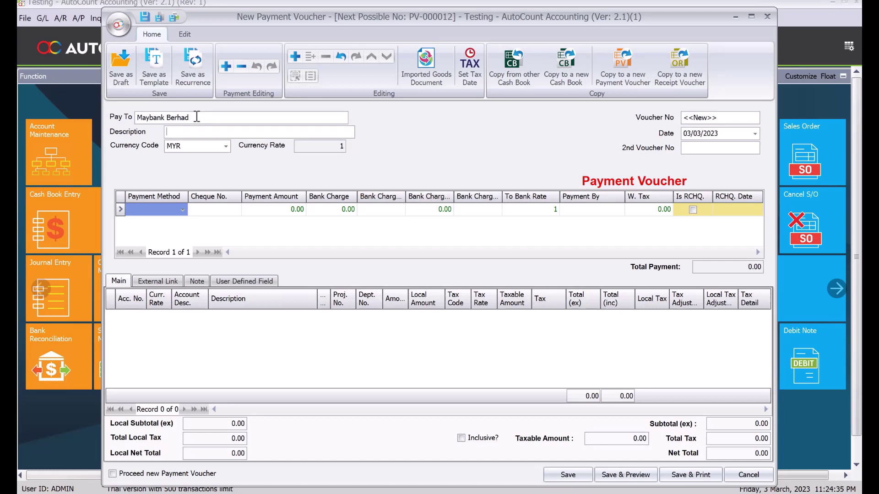
text(Bank Charges)
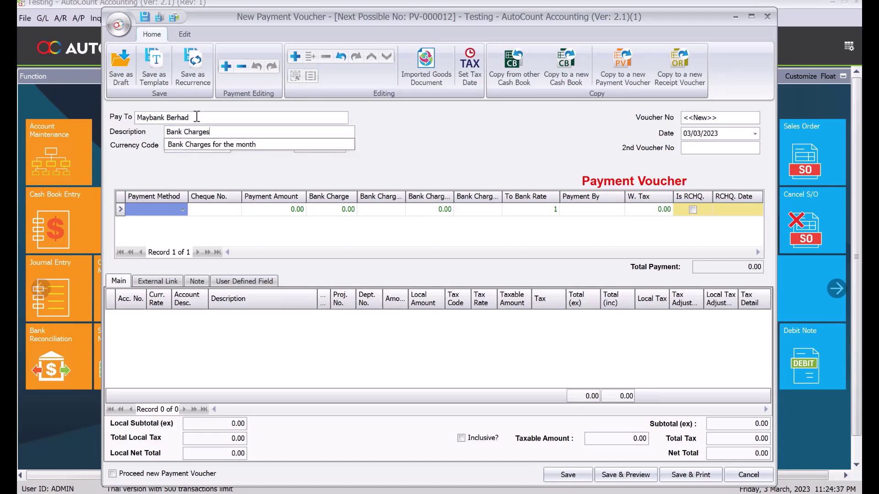
text( for the month)
key(Return)
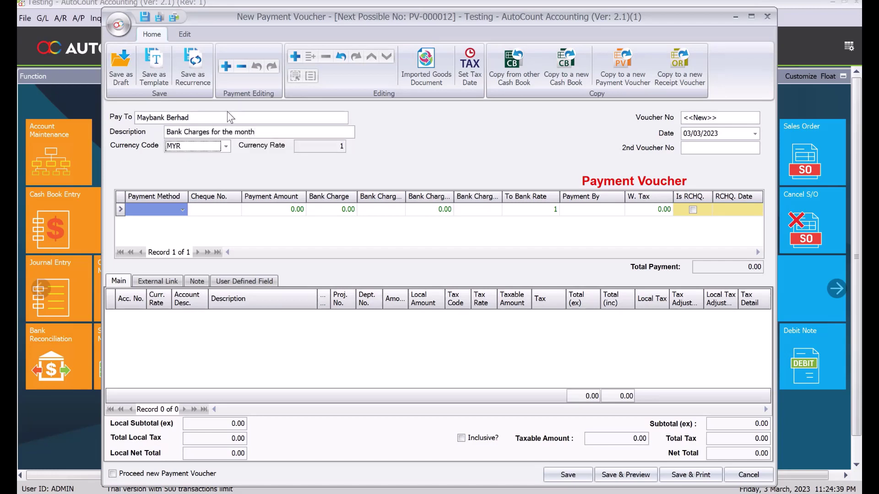
click(716, 134)
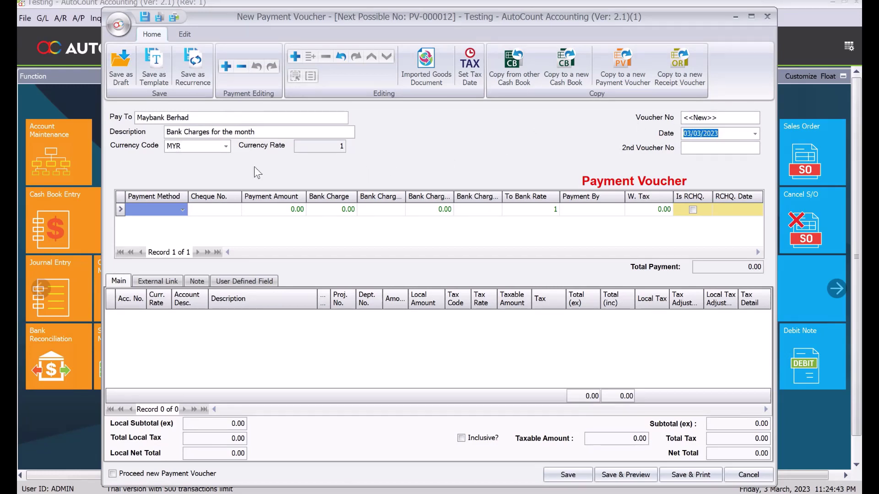
Set the payment method to MBB with a payment amount of 15
click(185, 210)
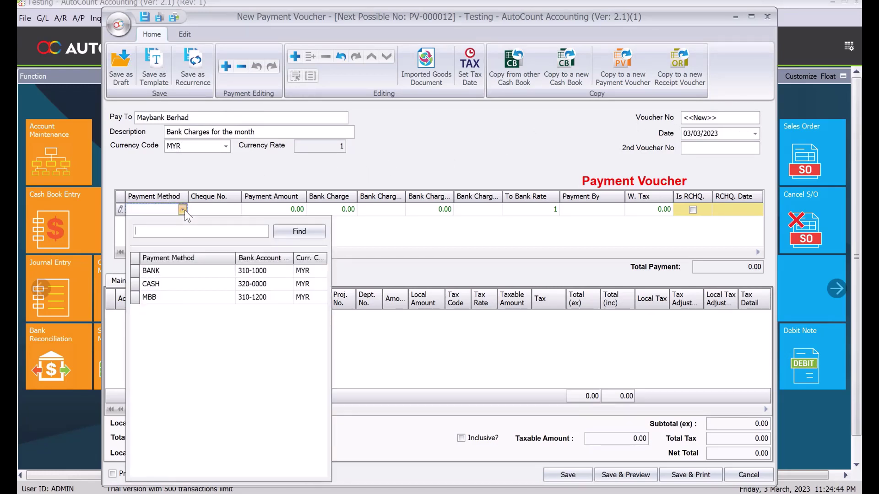
click(175, 296)
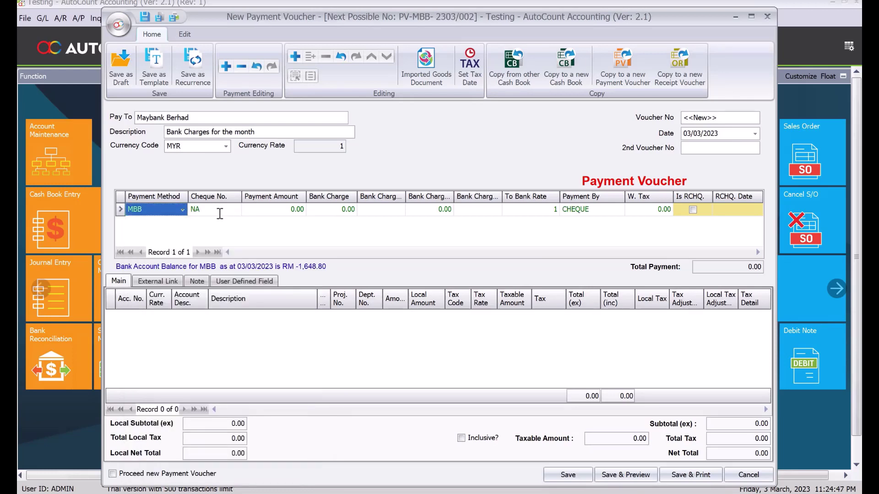
click(208, 210)
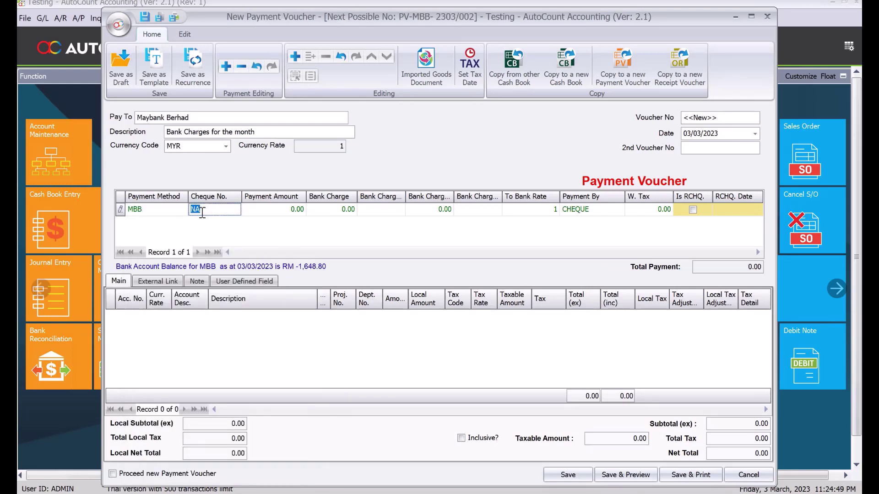
click(262, 212)
text(15)
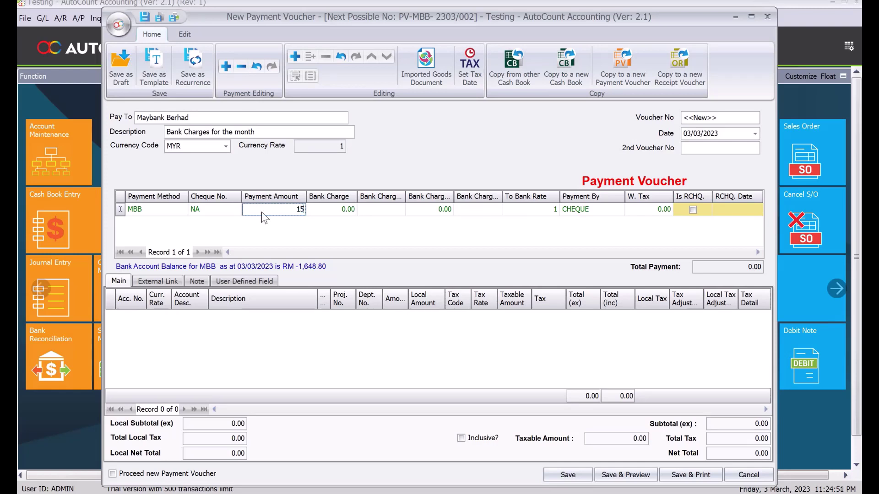
key(Tab)
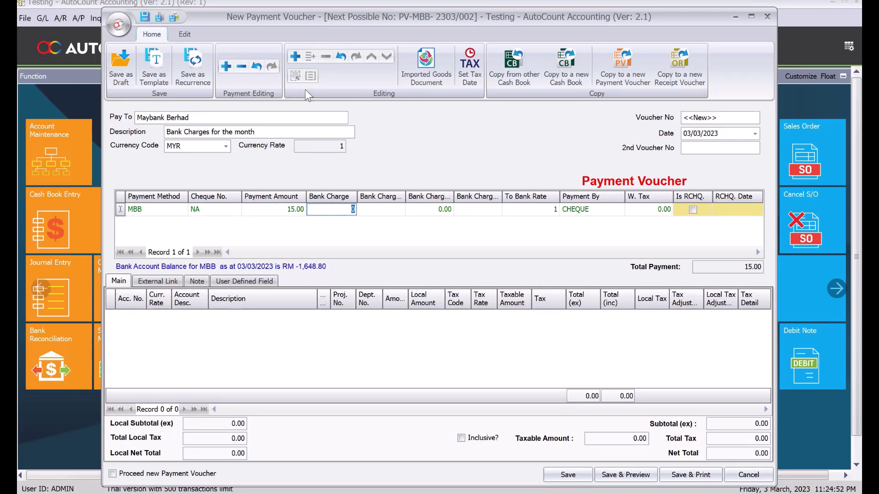
Add a detail line charging 15.00 to account 902-0000 BANK CHARGES
click(295, 57)
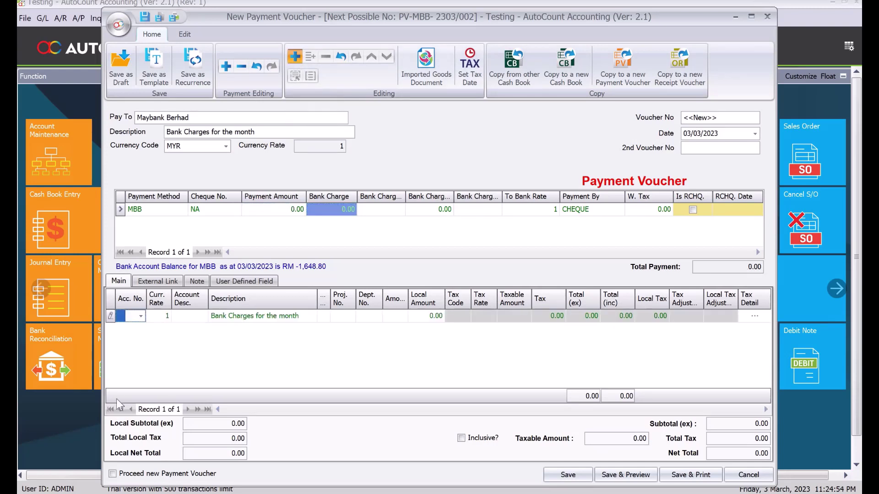
click(139, 317)
text(bank charges)
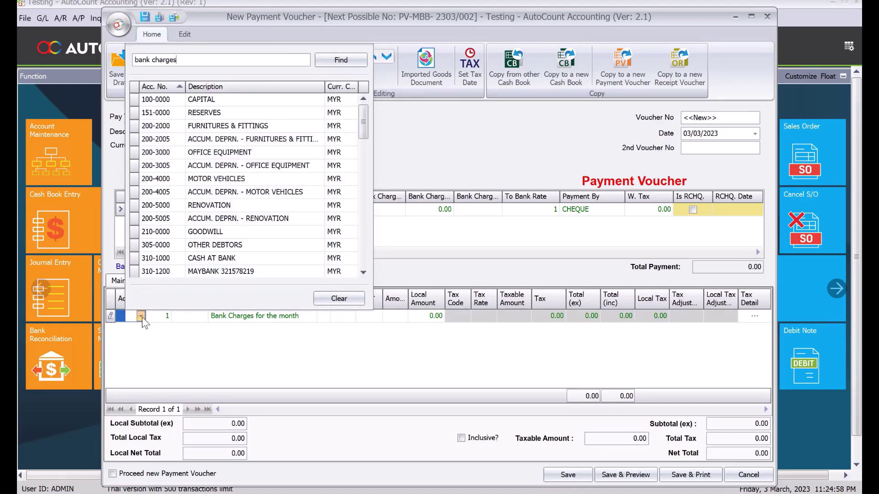
key(Return)
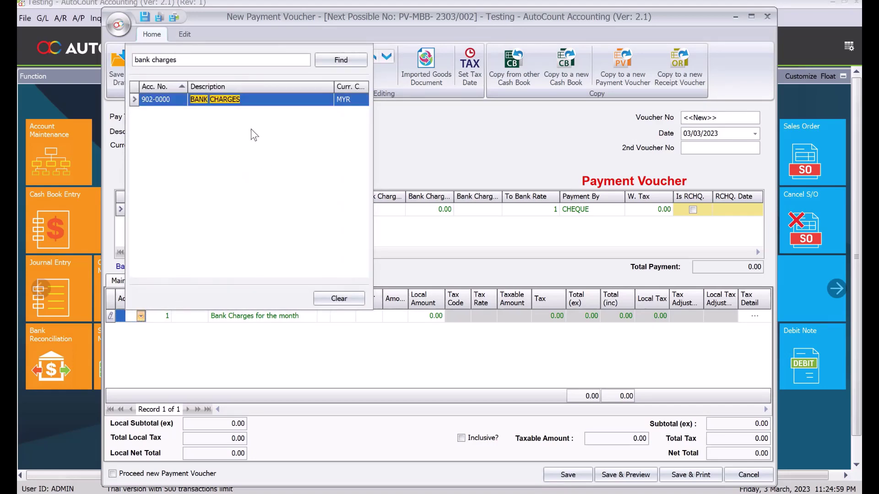
click(239, 104)
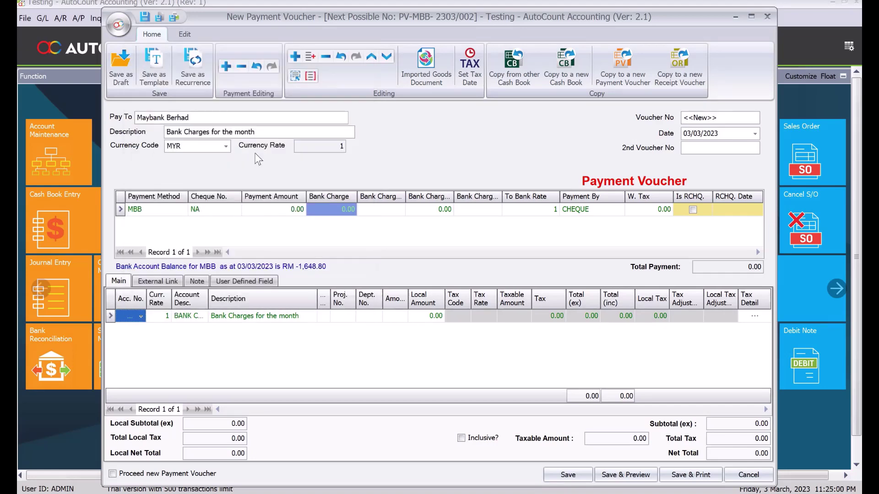
click(393, 318)
text(15)
key(Tab)
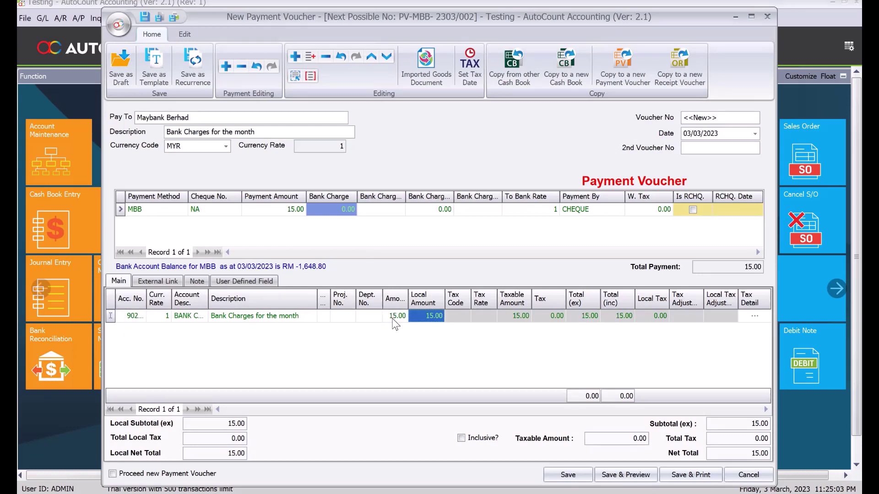
Save the 15.00 Maybank bank charges payment voucher
click(576, 476)
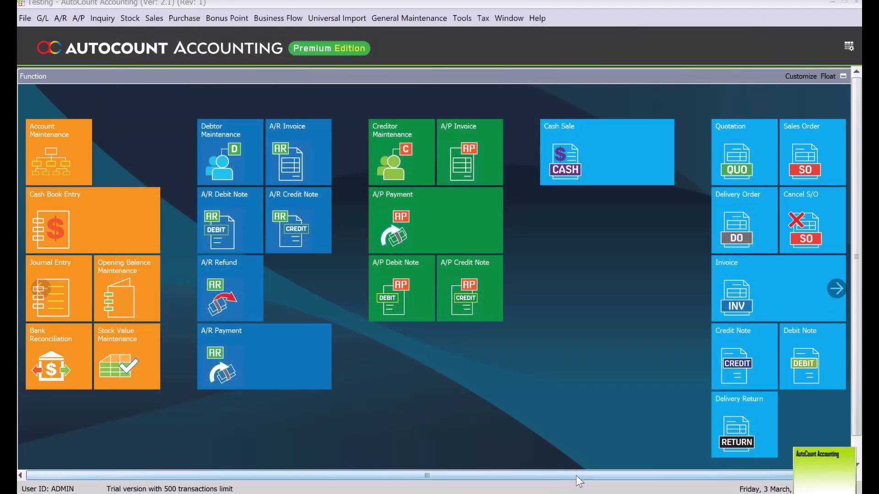